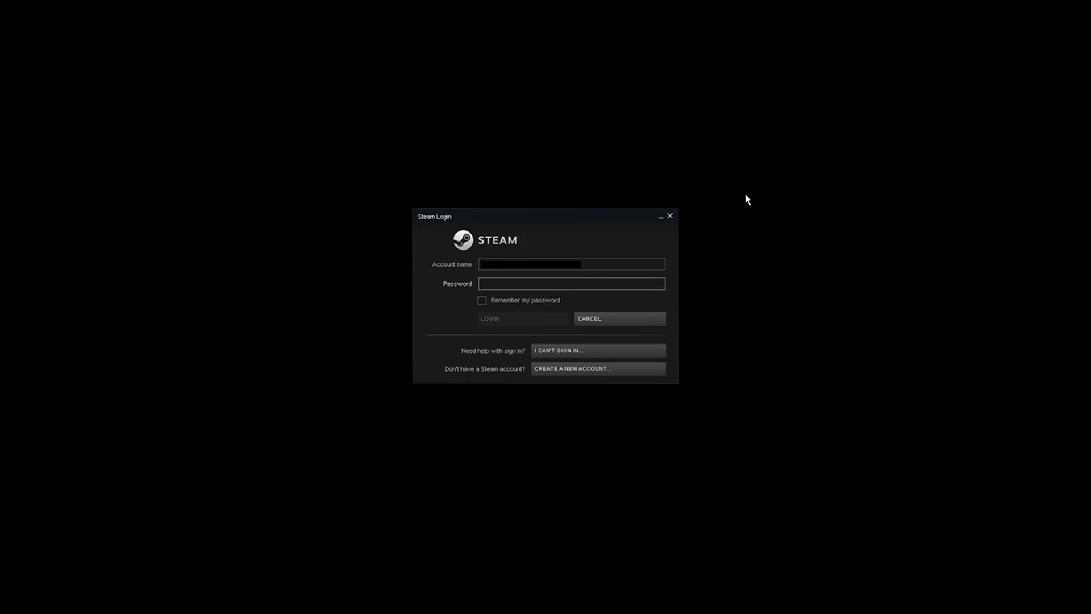
# Step: Submit the login with the account password, then cancel the Steam Guard code request
pyautogui.write('•••••••••••')
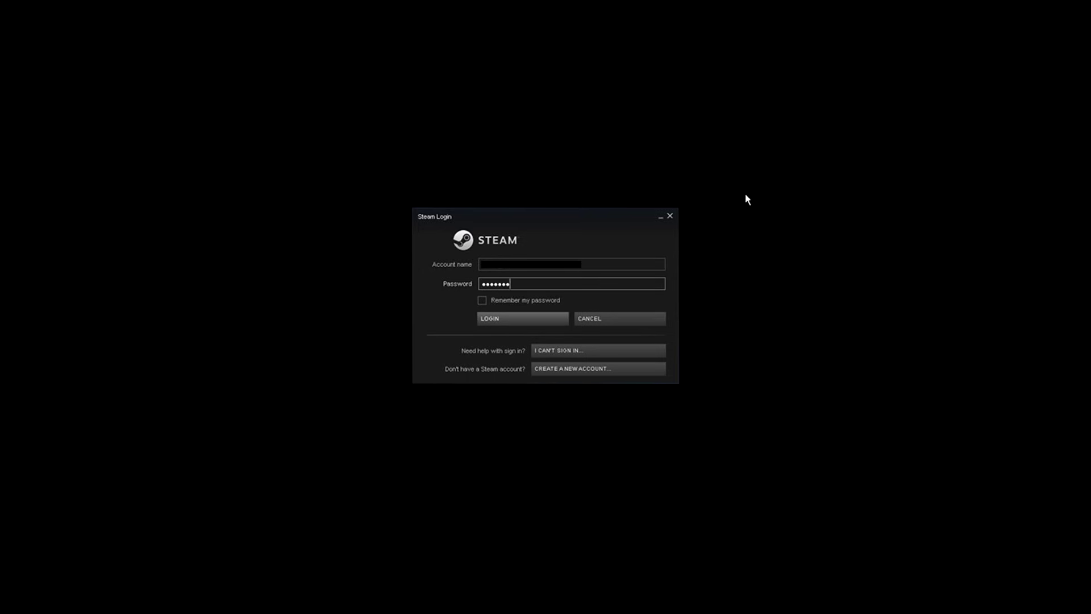
pyautogui.press('Return')
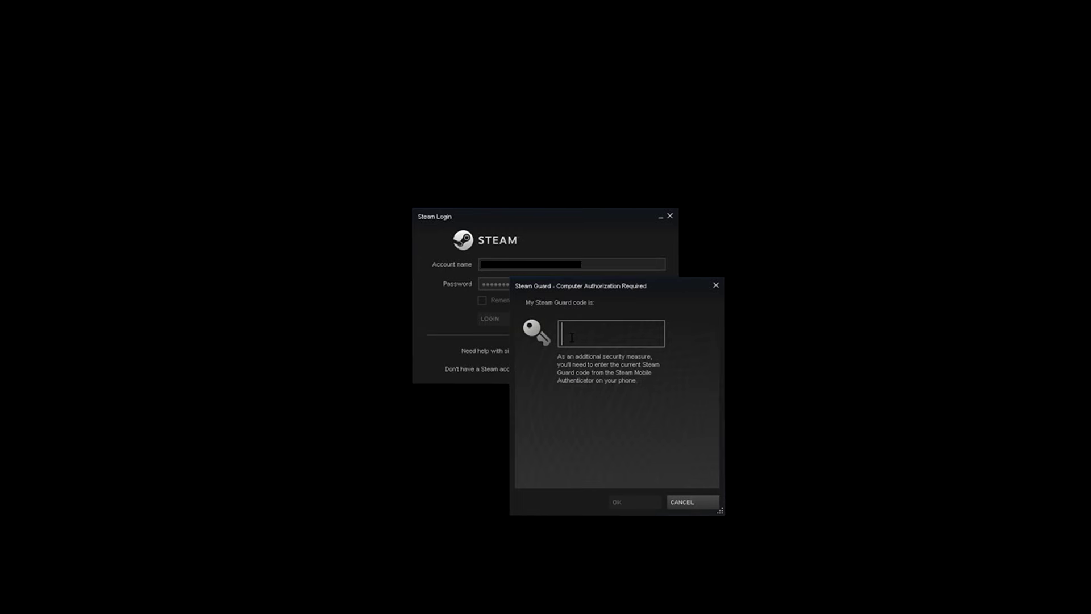
pyautogui.click(695, 501)
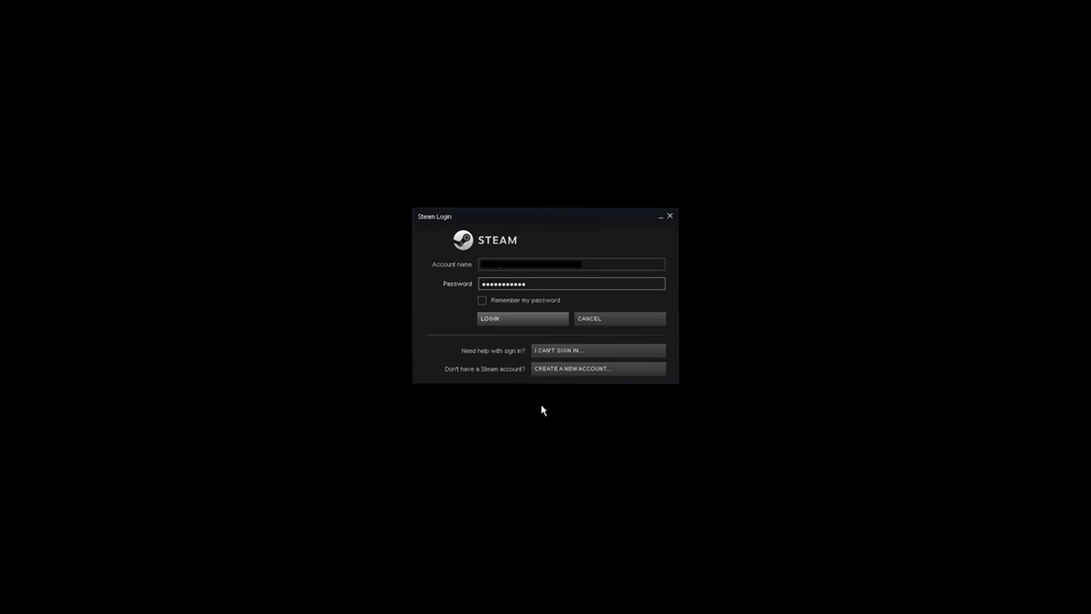
# Step: Pick 'I deleted or lost my Steam Guard Mobile Authenticator' and look up the pasted account name
pyautogui.click(556, 353)
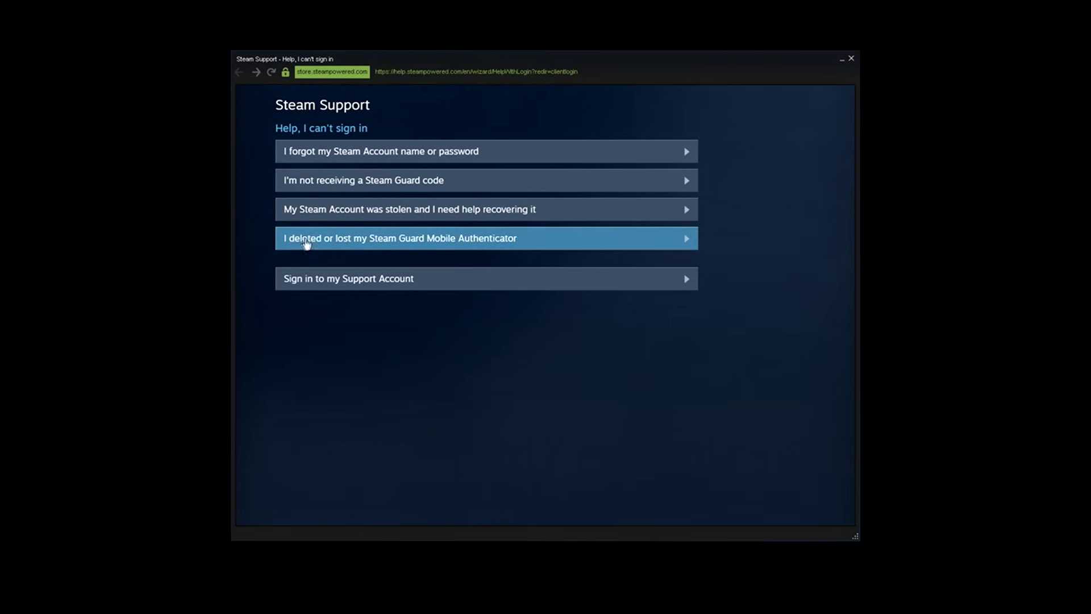
pyautogui.click(481, 242)
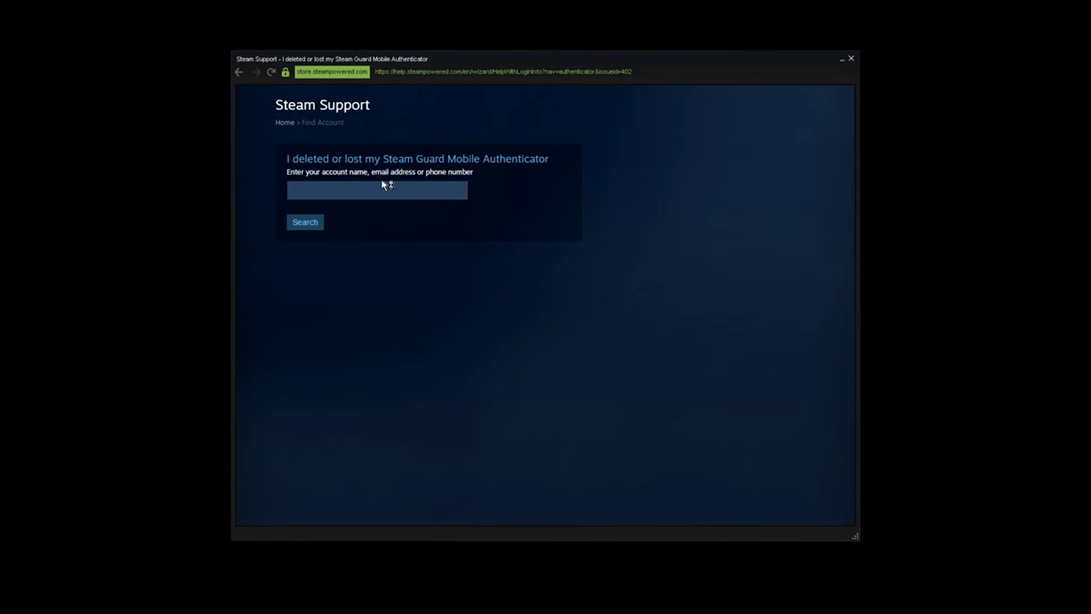
pyautogui.click(435, 194)
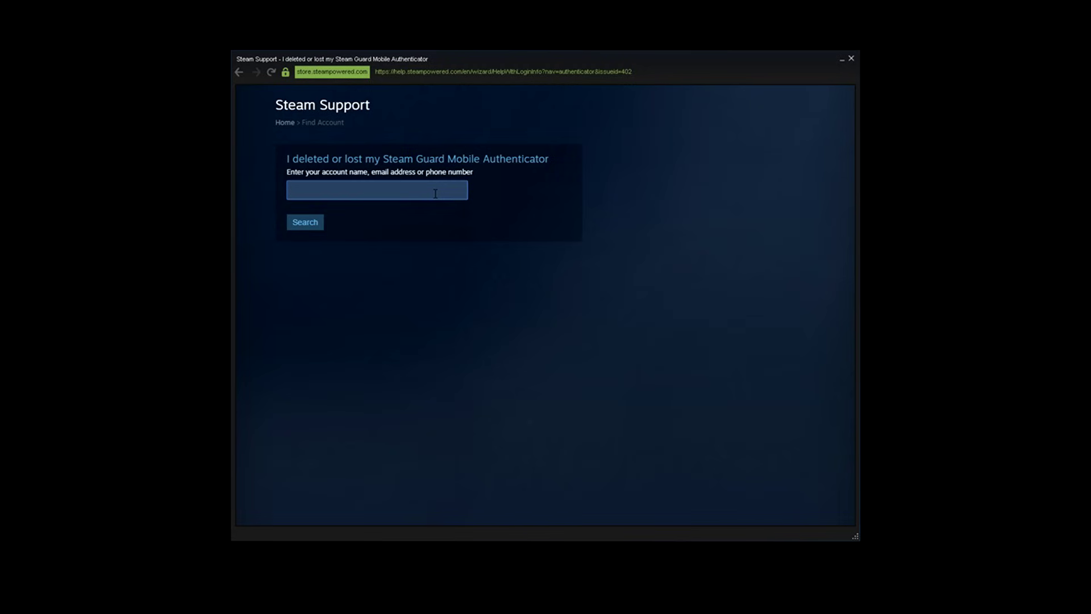
pyautogui.hotkey('ctrl', 'v')
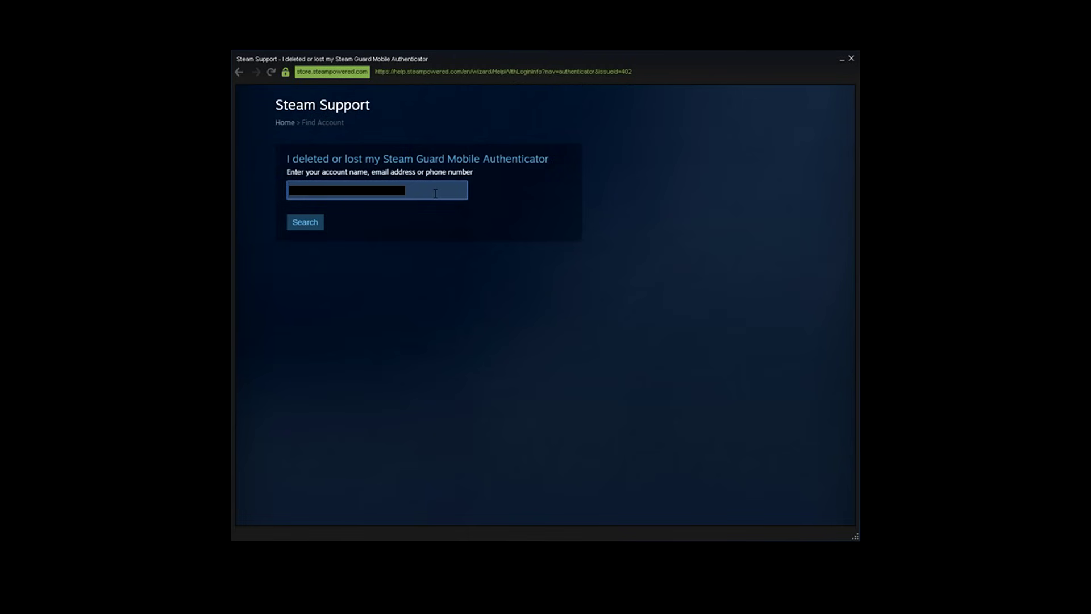
pyautogui.click(305, 226)
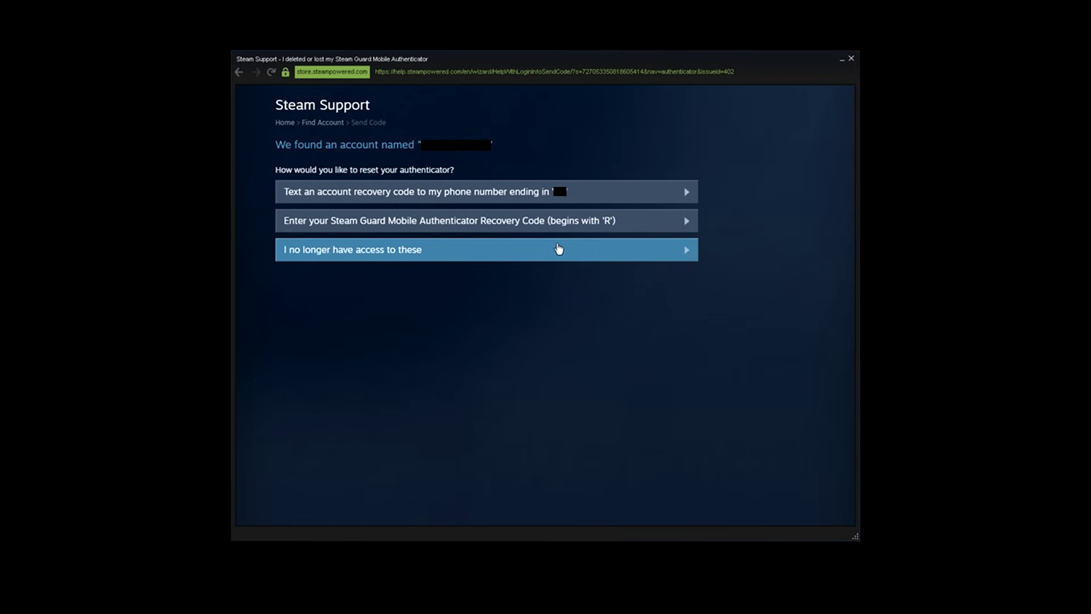
# Step: Report no access to the phone or recovery code, then select the emailed-code field
pyautogui.click(558, 250)
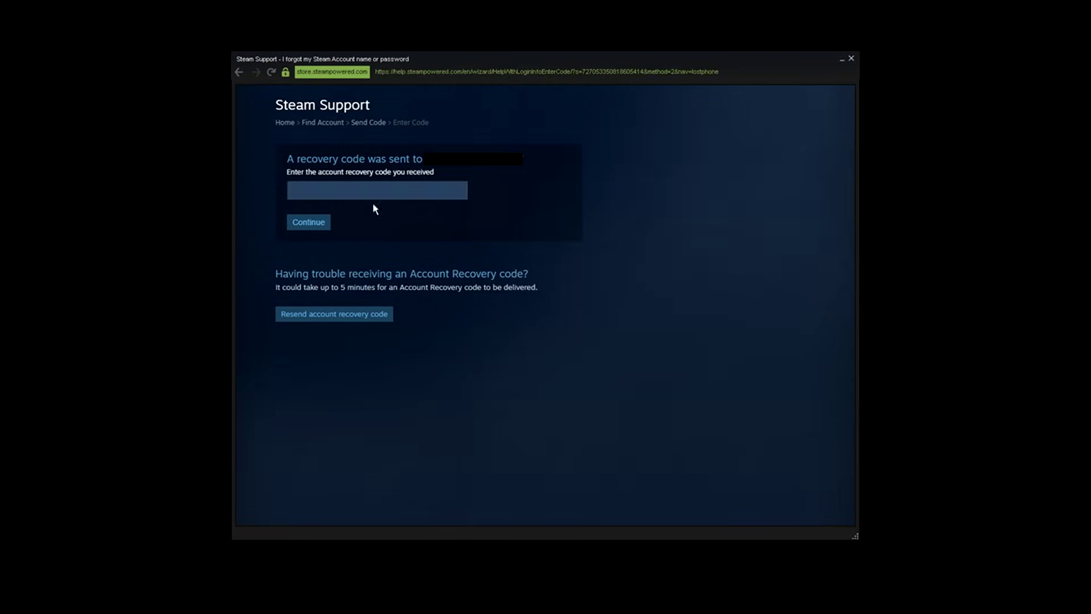
pyautogui.click(373, 193)
# Step: Paste the emailed account recovery code and submit it
pyautogui.hotkey('ctrl', 'v')
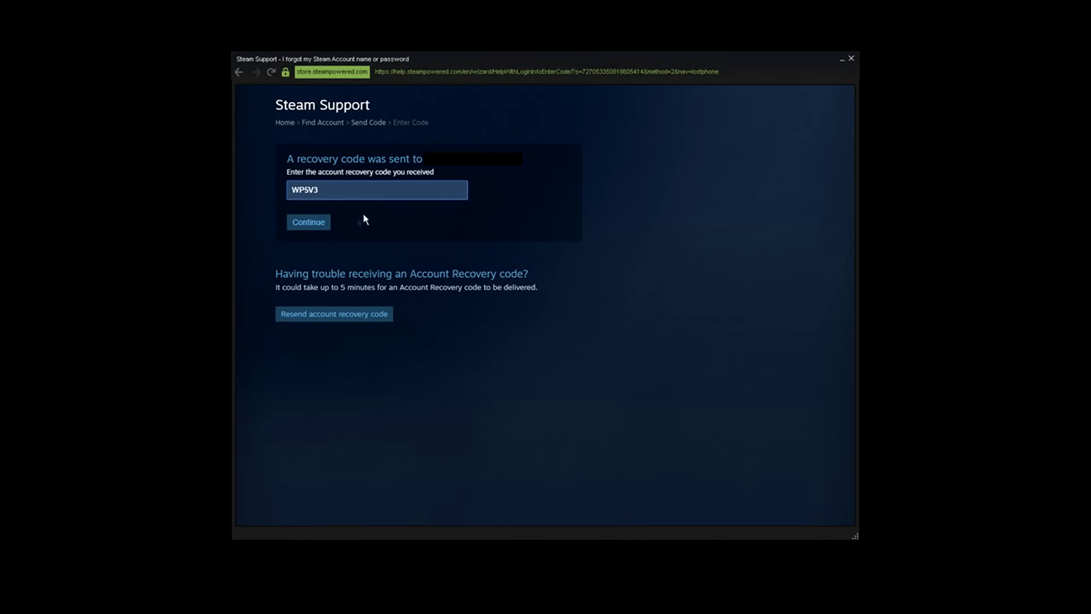
pyautogui.click(319, 222)
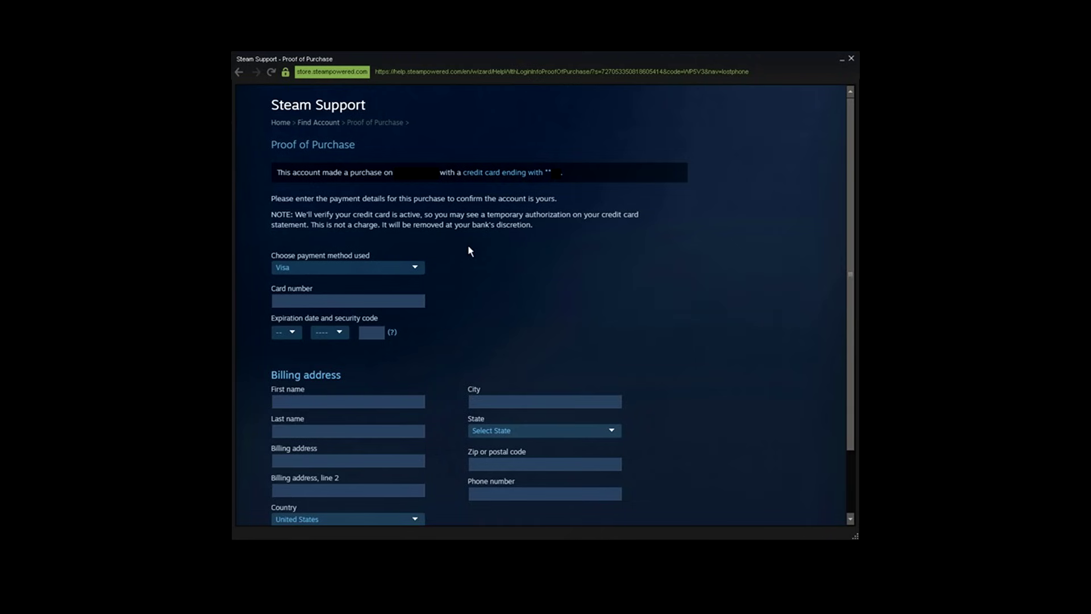
# Step: Scroll to the credit card section of the Proof of Purchase form and handle the card step
pyautogui.scroll(-2, 469, 248)
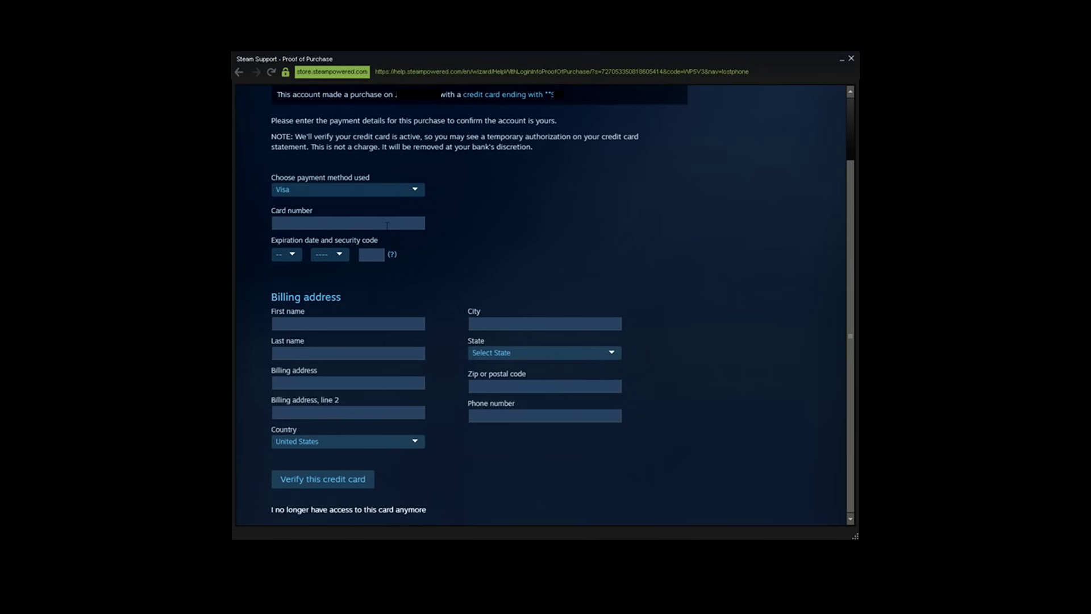
pyautogui.click(344, 225)
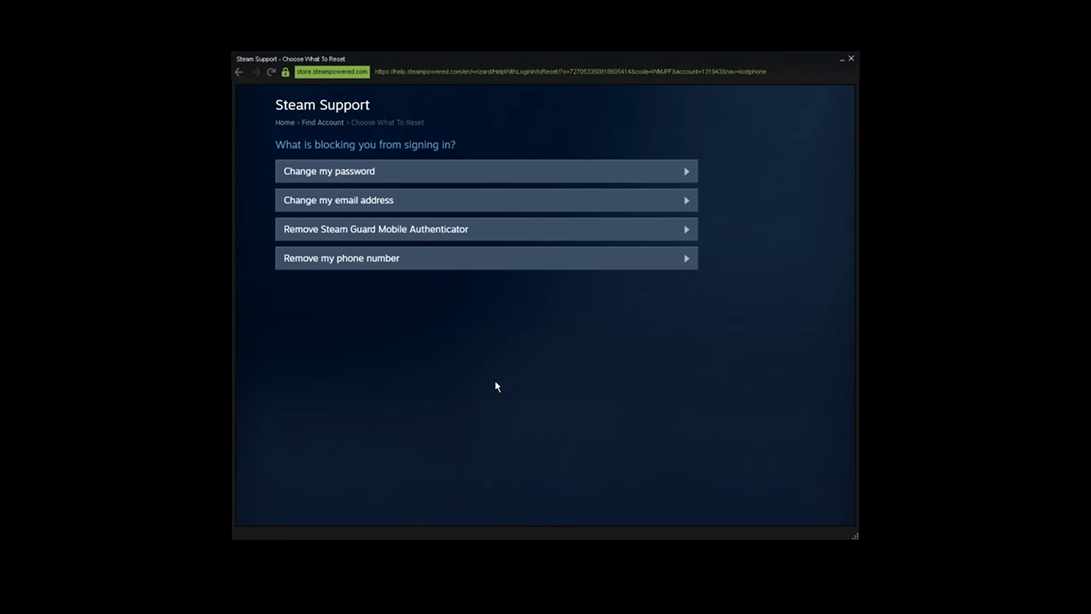
# Step: Remove the Steam Guard Mobile Authenticator, confirming with the account password
pyautogui.click(444, 235)
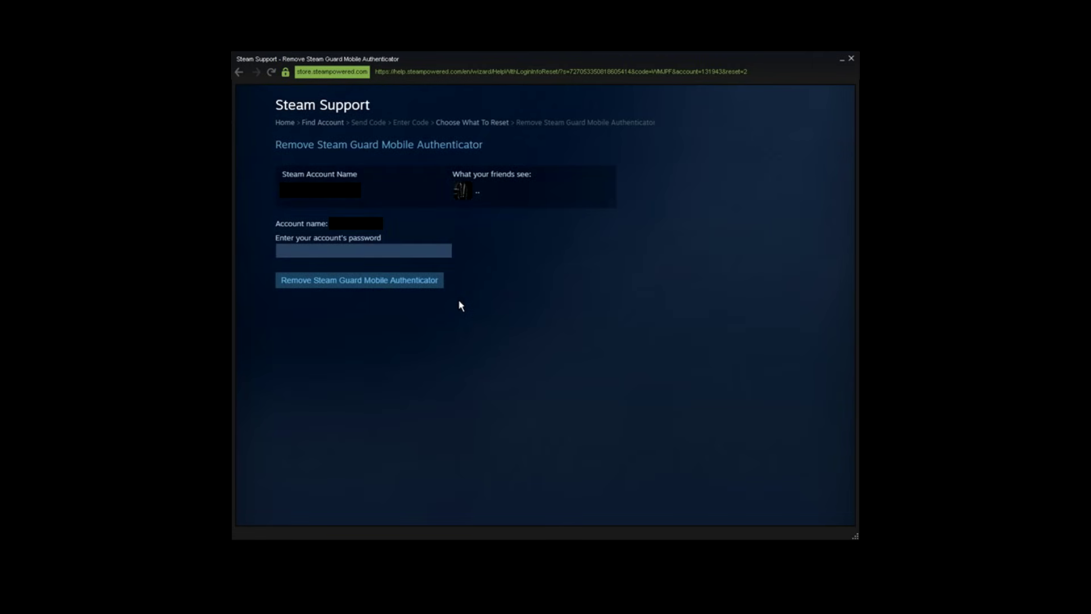
pyautogui.click(336, 292)
pyautogui.write('***********')
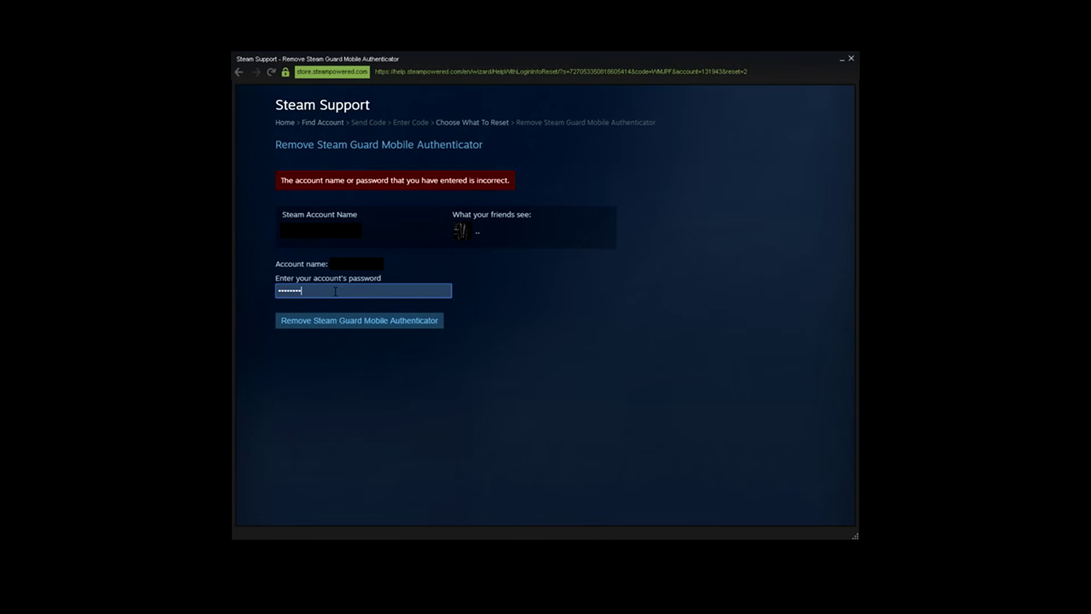
pyautogui.click(370, 323)
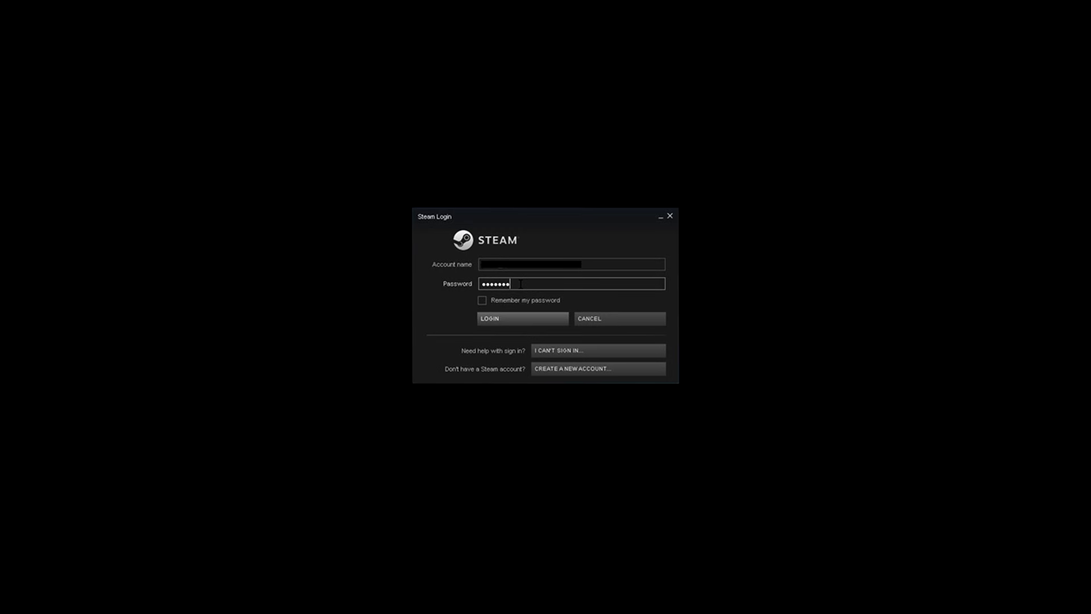
# Step: Resubmit the Steam login so a Steam Guard code is emailed
pyautogui.press('Return')
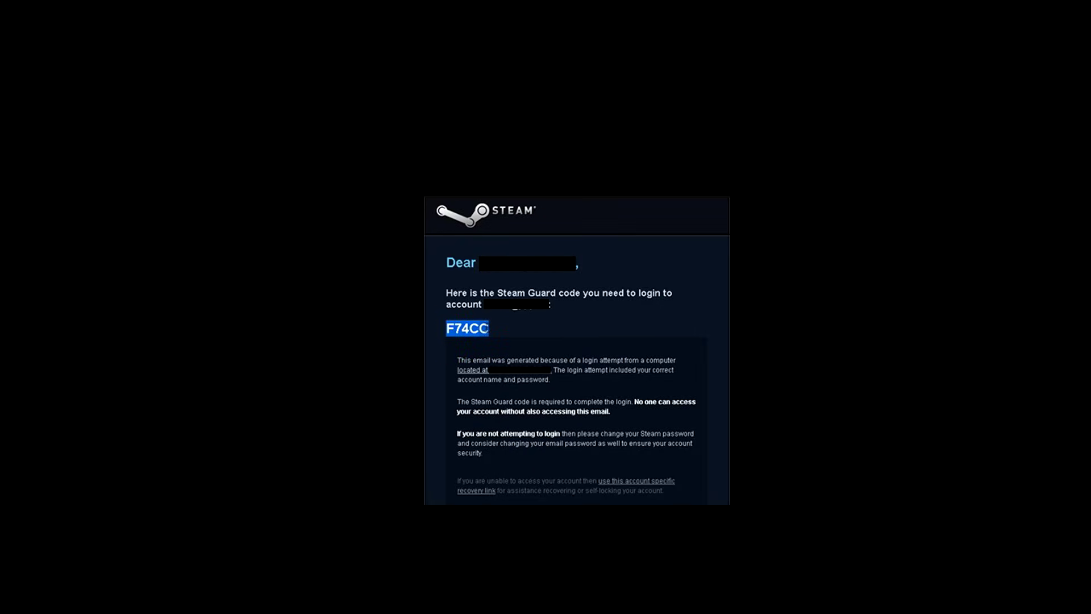
# Step: Copy the Steam Guard sign-in code from the email
pyautogui.rightClick(484, 333)
pyautogui.click(498, 335)
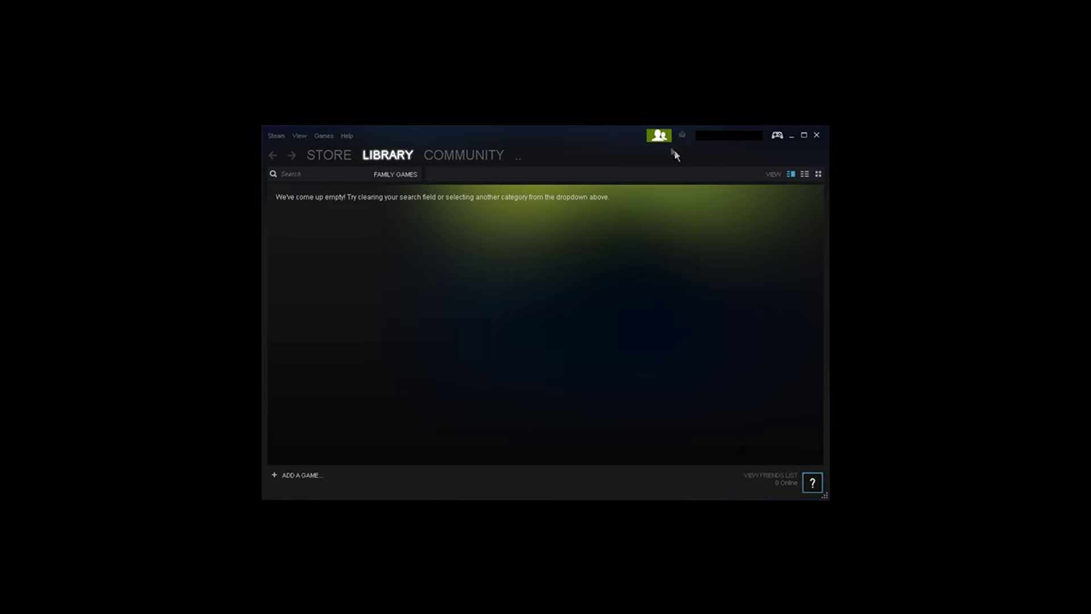
# Step: Unlock Family View with the PIN to show the full library
pyautogui.click(658, 138)
pyautogui.write('****')
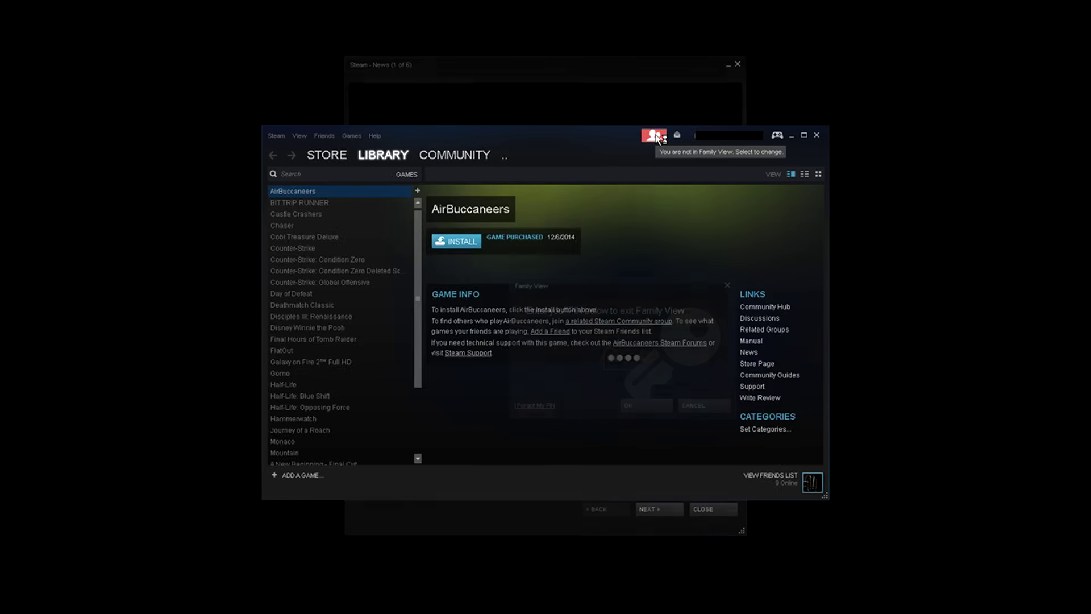
pyautogui.click(705, 509)
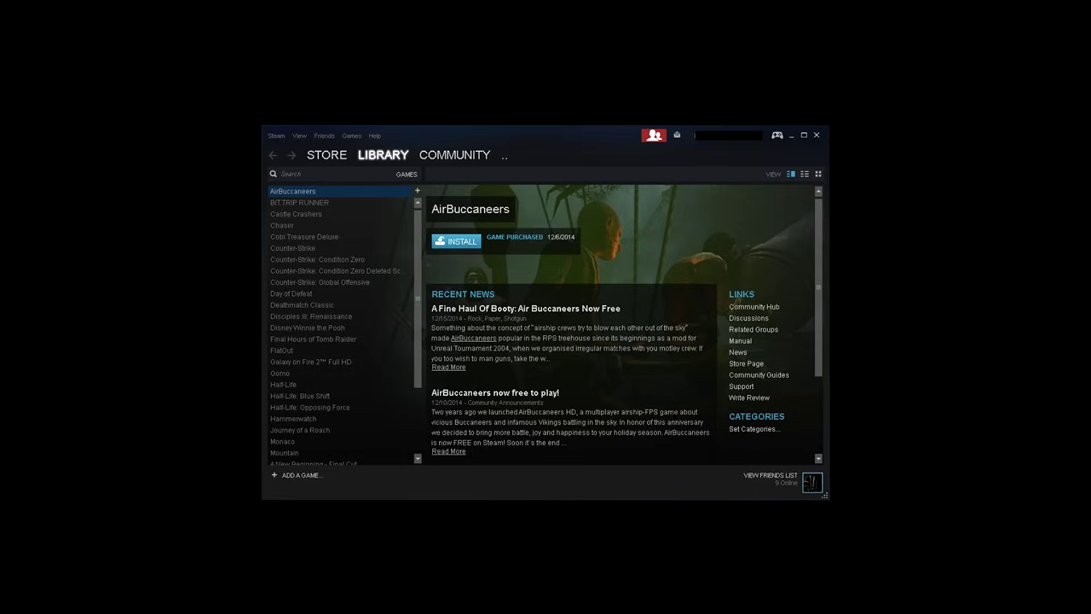
# Step: Open the account's community profile and look over the level 73 page
pyautogui.click(813, 483)
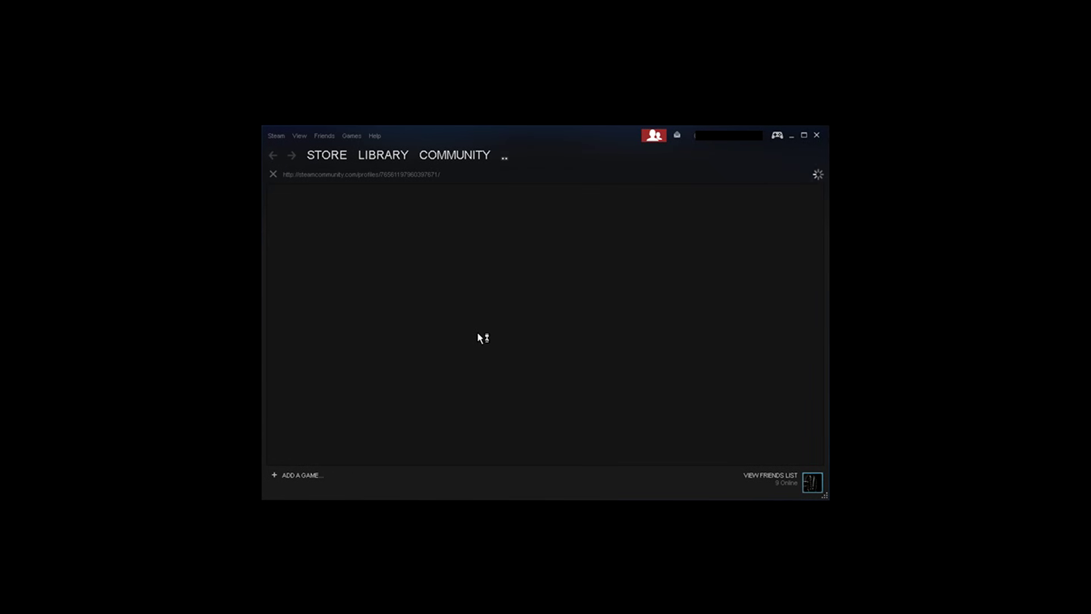
pyautogui.scroll(-8, 492, 335)
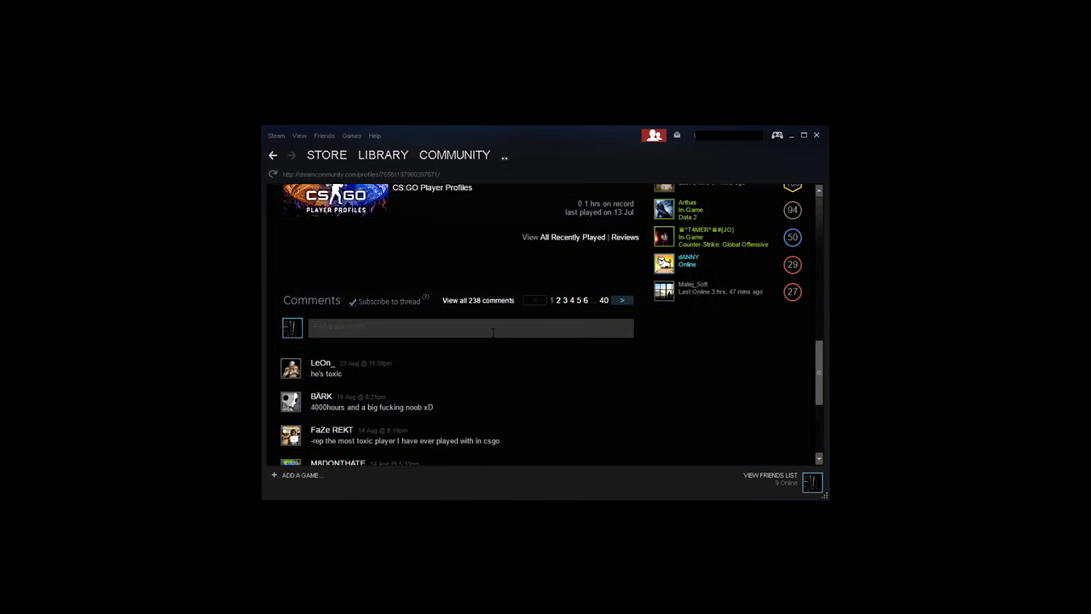
pyautogui.scroll(10, 492, 333)
pyautogui.scroll(-15, 492, 332)
pyautogui.scroll(10, 494, 335)
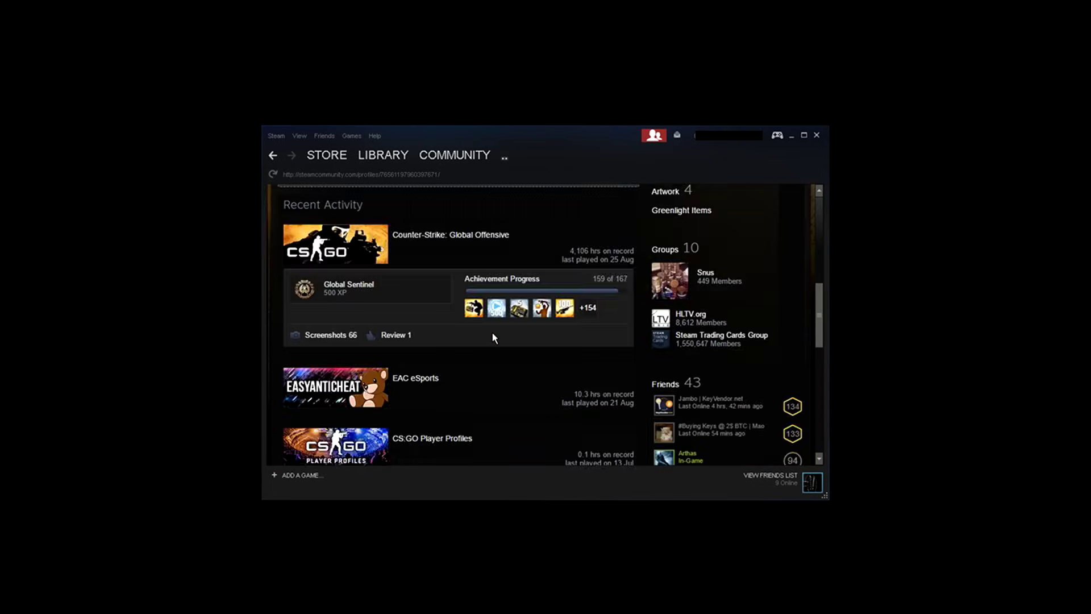
pyautogui.scroll(5, 493, 334)
pyautogui.scroll(-10, 493, 335)
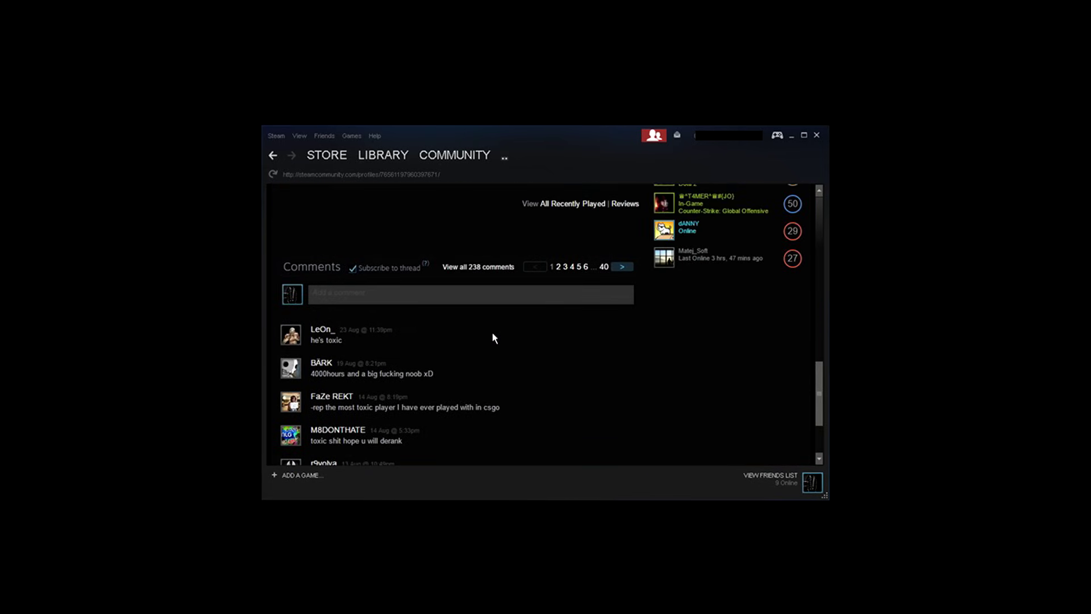
pyautogui.scroll(10, 492, 333)
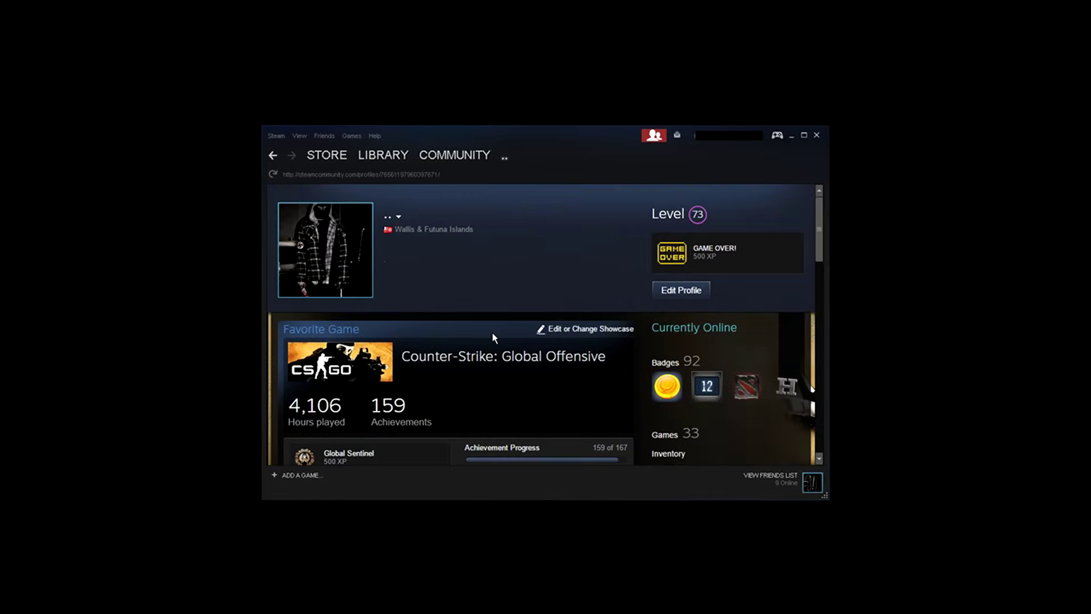